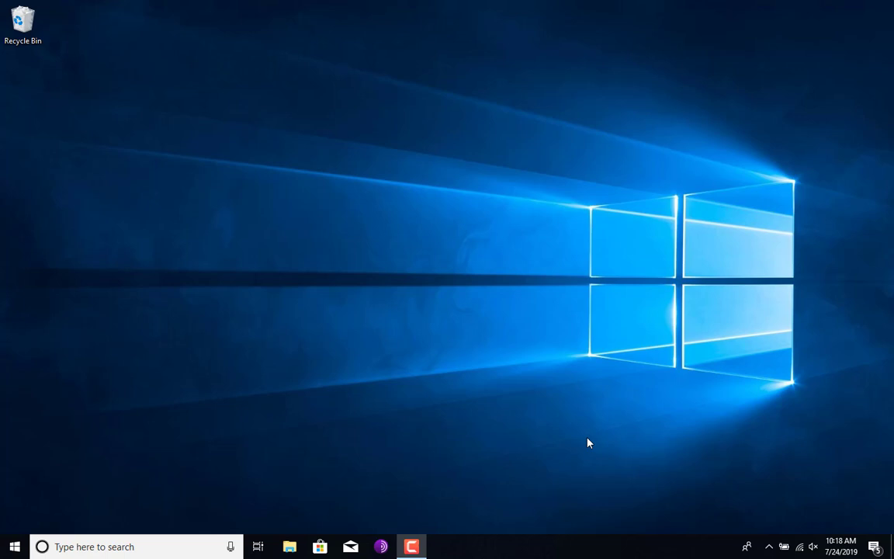
Step: Search for 'bitlocker' and open the Manage BitLocker Control Panel page
click(81, 538)
text(bit)
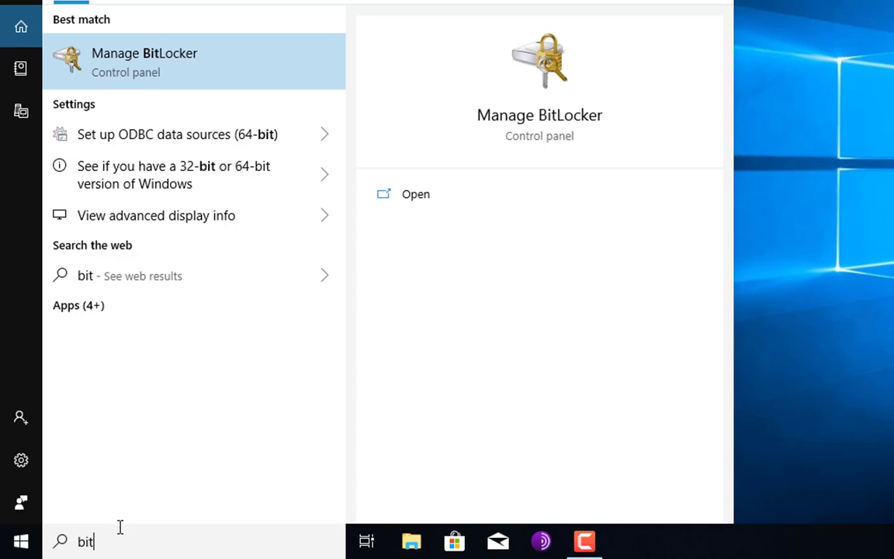
text(locker)
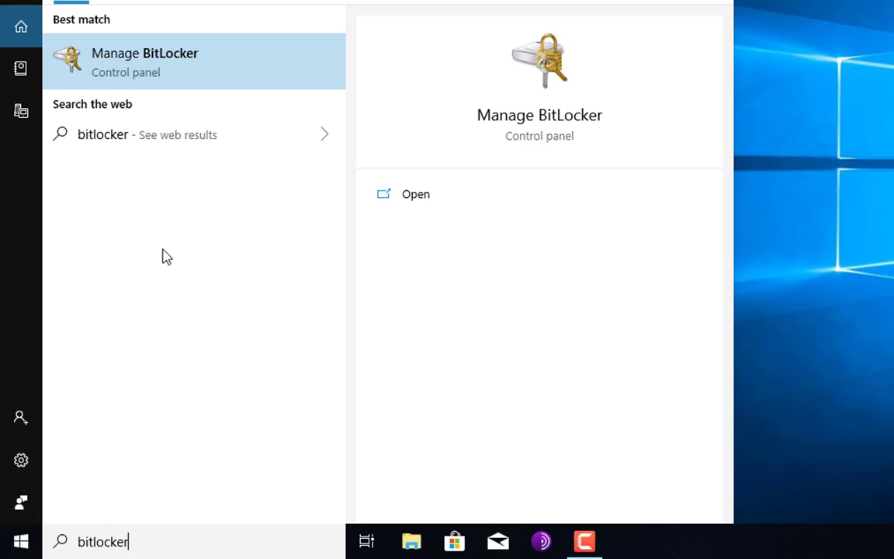
click(143, 52)
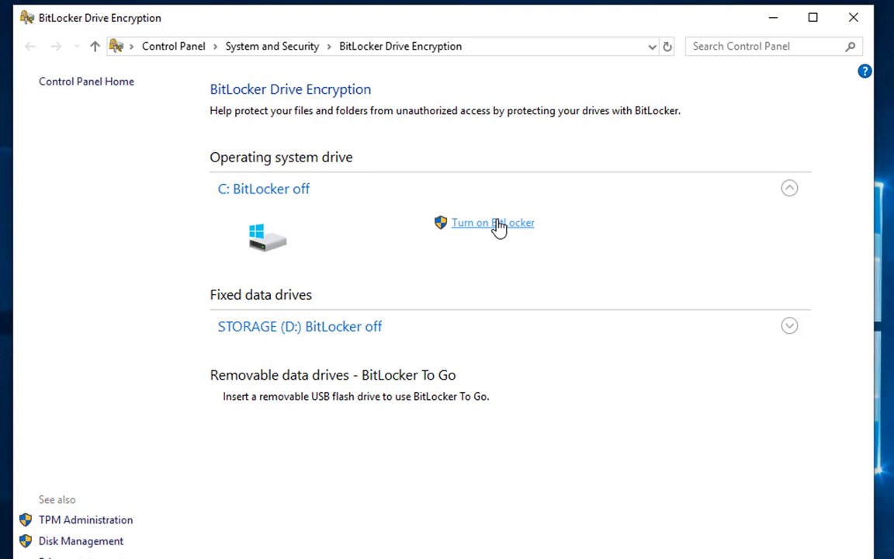
Step: Start turning on BitLocker for C: and try saving the recovery key to the Desktop, which is rejected
click(497, 224)
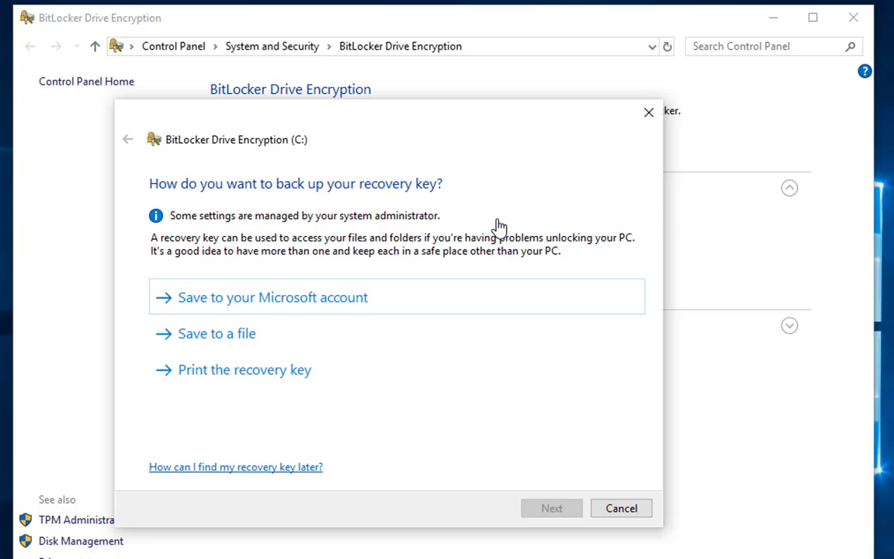
click(216, 340)
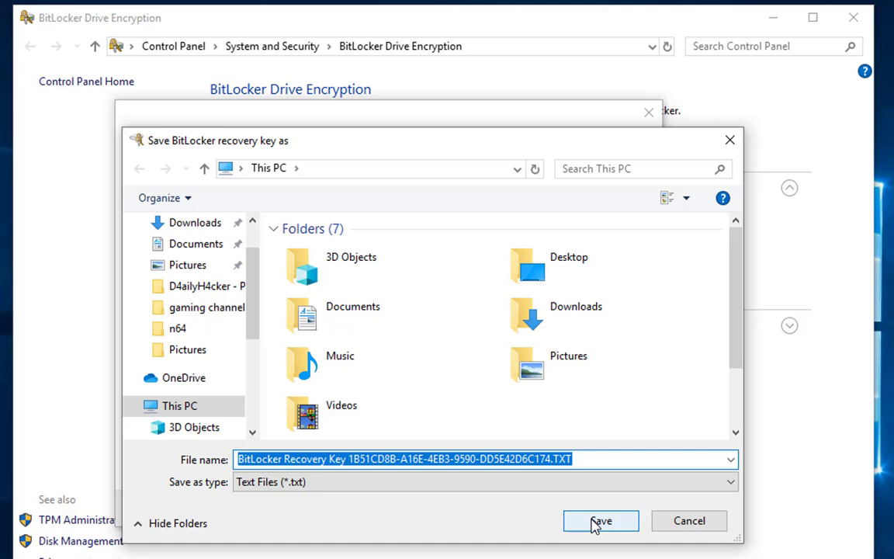
scroll(251, 238, up, 1)
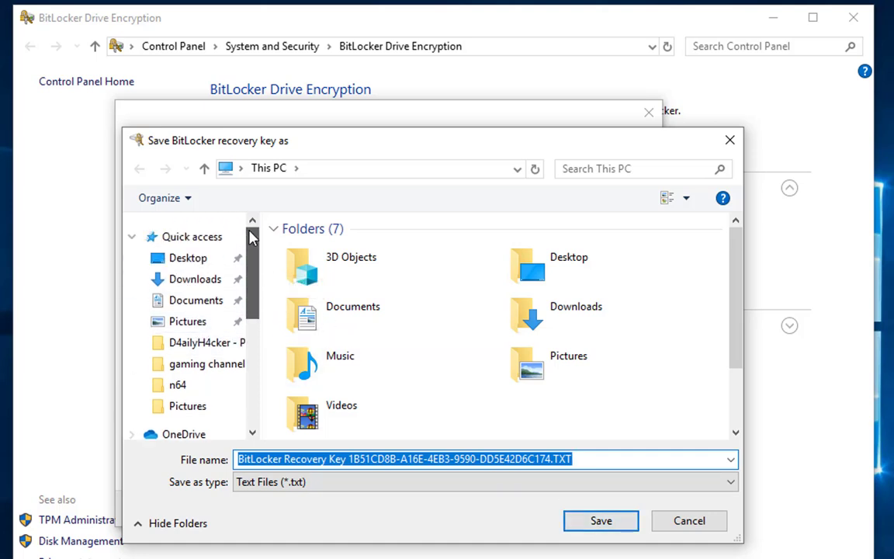
click(186, 257)
click(611, 526)
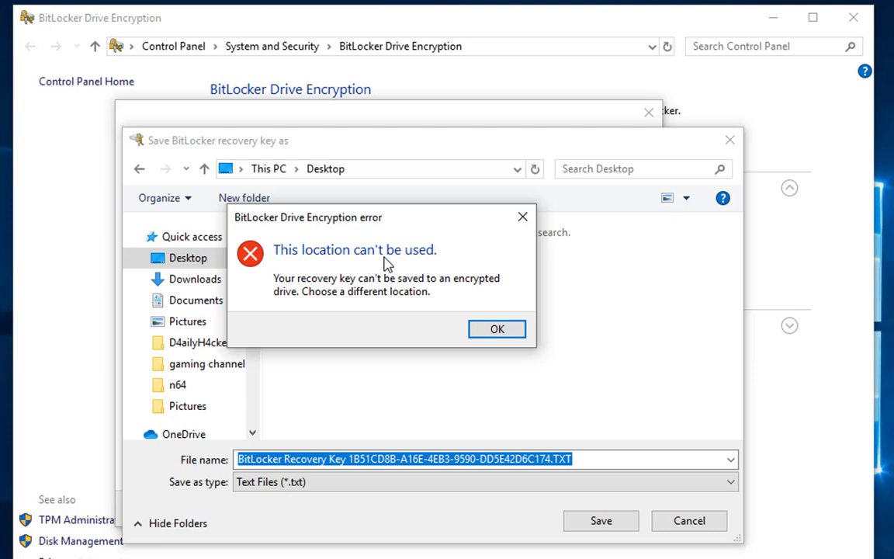
click(487, 334)
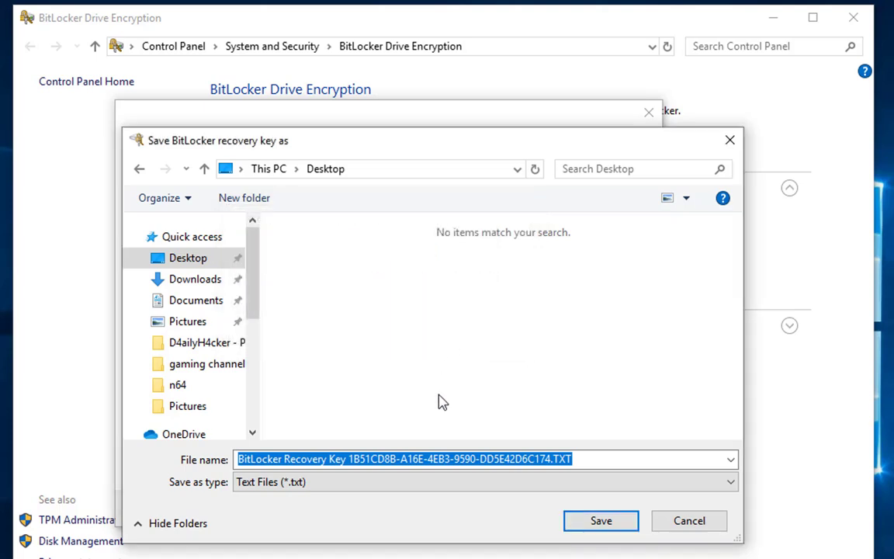
Step: Save the recovery key text file to USB (E:) instead
drag(256, 296, 266, 392)
click(160, 341)
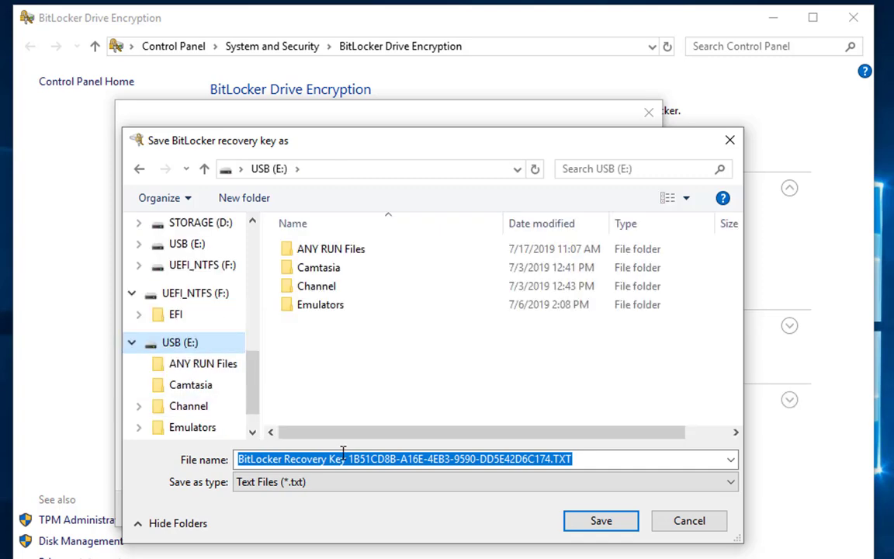
click(602, 522)
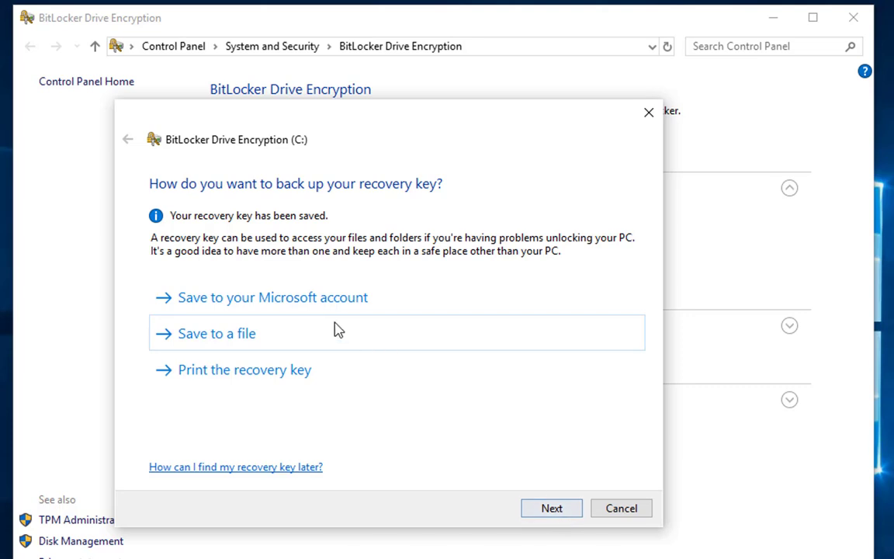
Step: Choose Encrypt entire drive and New encryption mode, enable the BitLocker system check, and continue
click(545, 512)
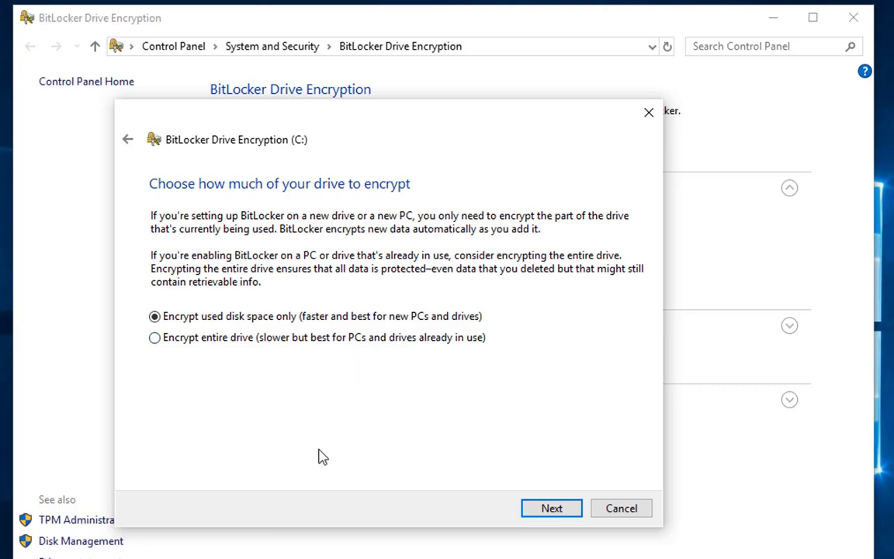
click(155, 340)
click(543, 513)
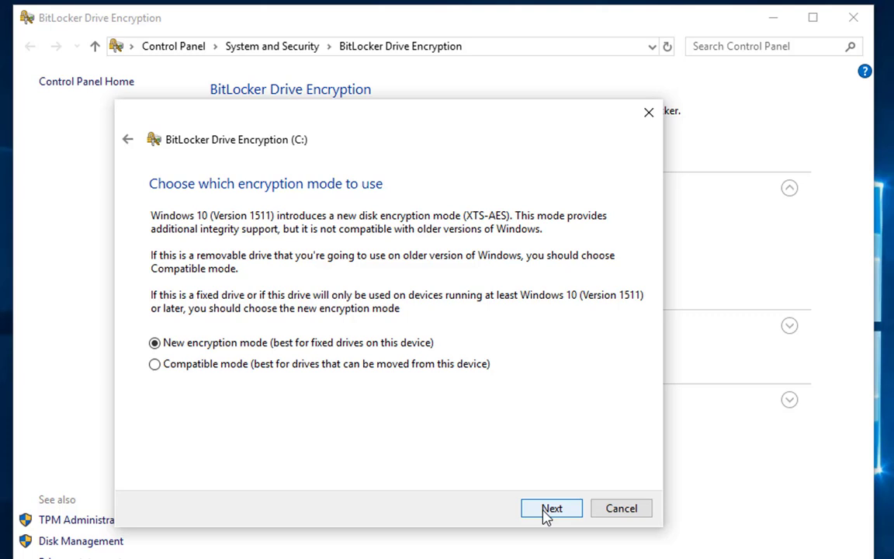
click(548, 514)
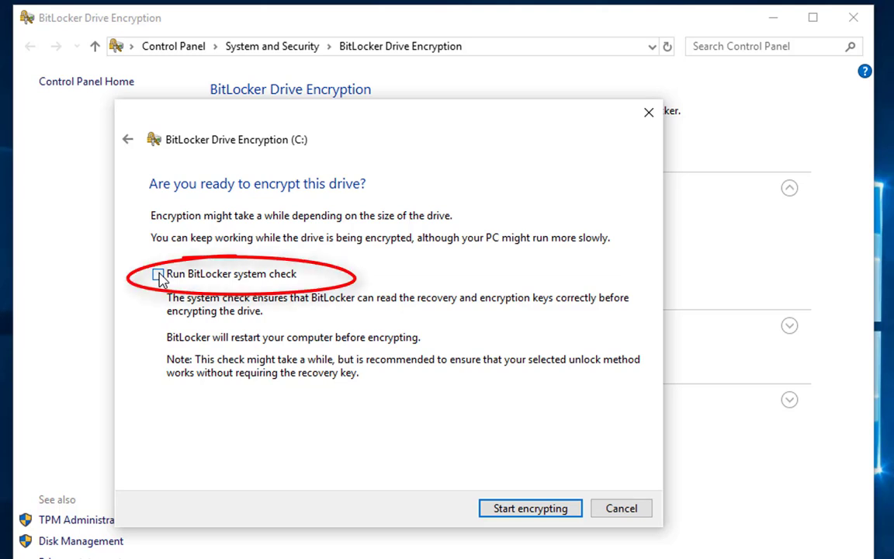
click(158, 275)
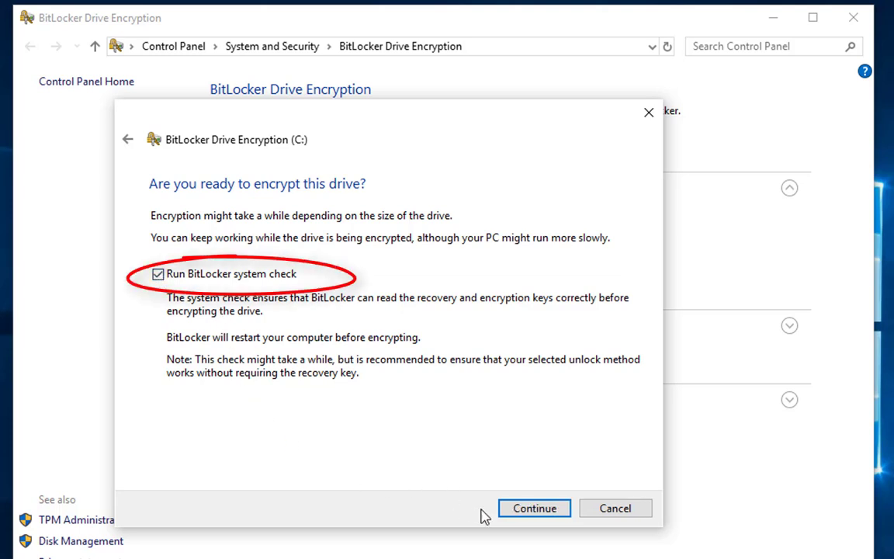
click(532, 512)
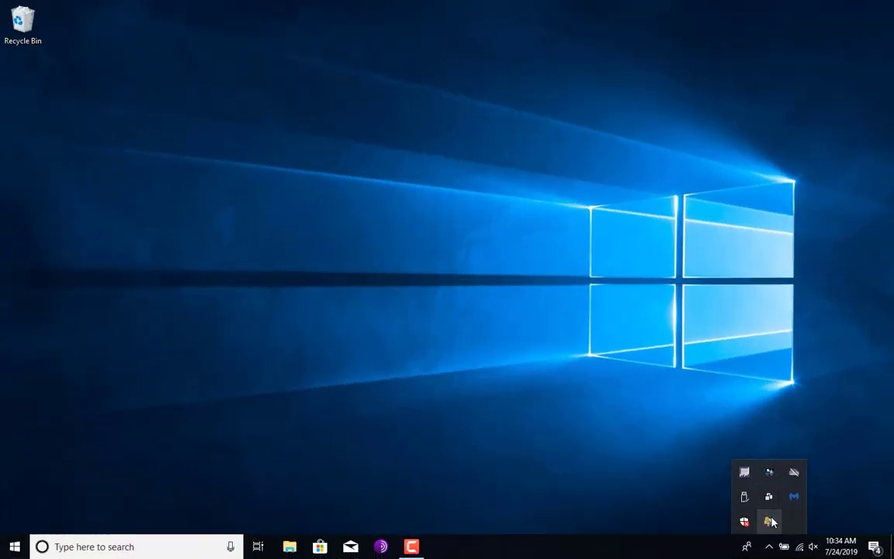
Step: After restarting, search 'bitlocker' again and reopen Manage BitLocker to see C: encrypting
mouse_move(772, 523)
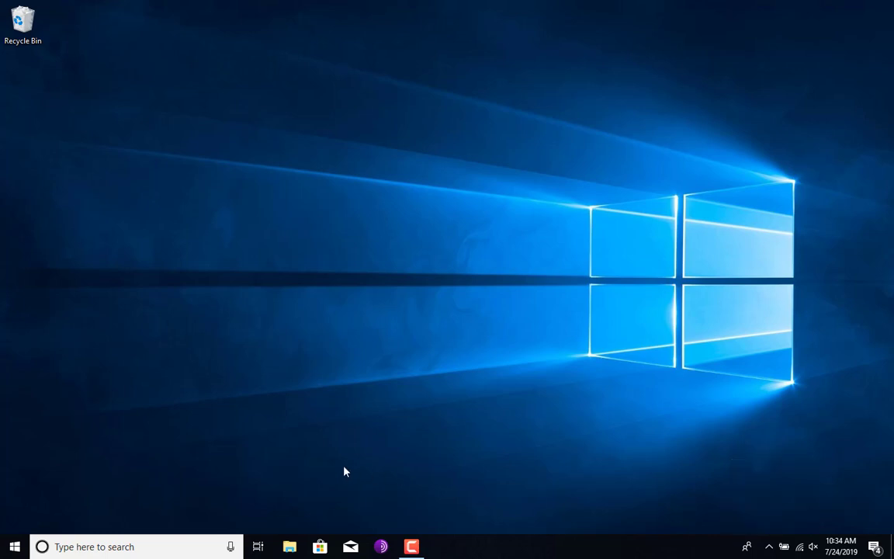
click(161, 545)
text(bitlocker)
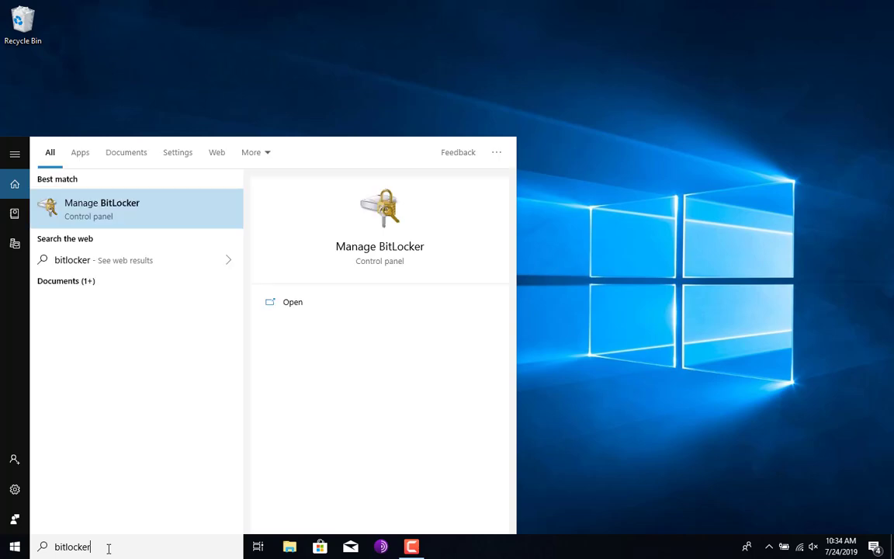
click(100, 212)
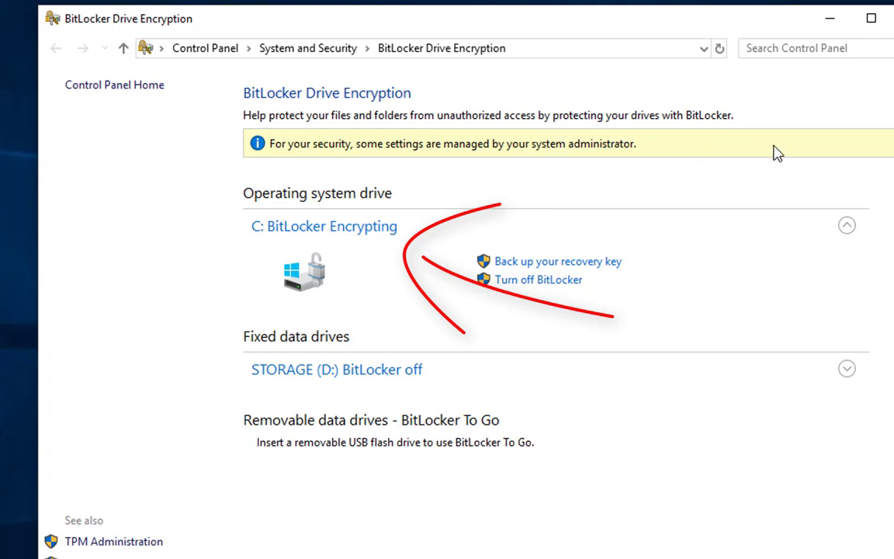
Step: Expand the STORAGE (D:) entry and close the recovery-key backup dialog
click(847, 368)
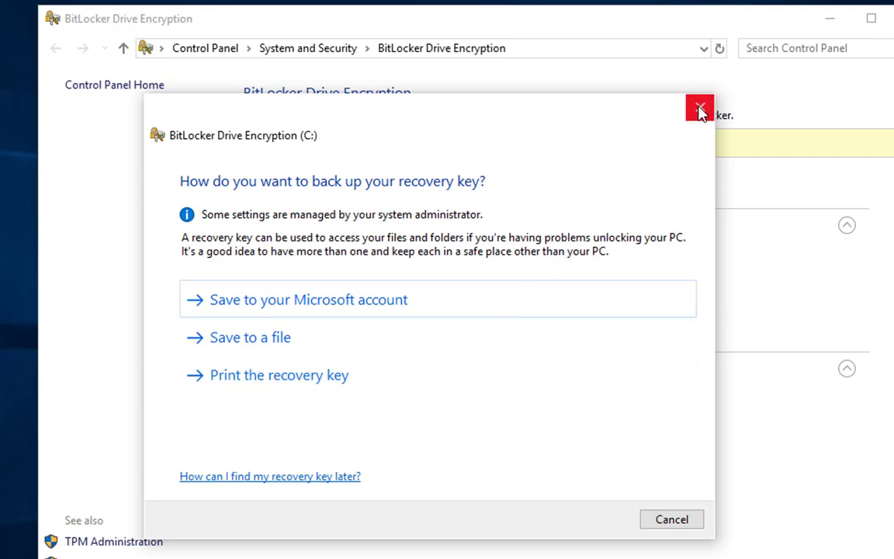
click(700, 110)
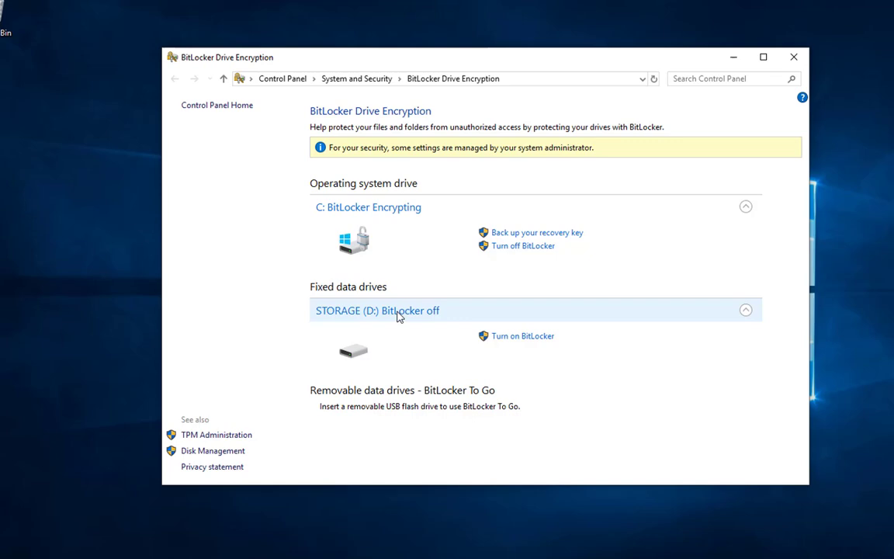
Step: Watch C: encryption progress from the tray BitLocker icon until it completes
click(769, 546)
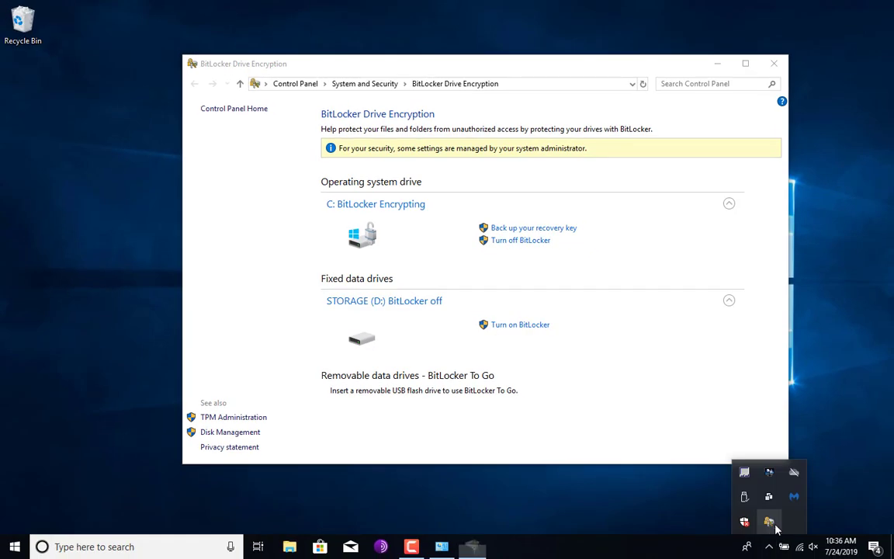
click(770, 523)
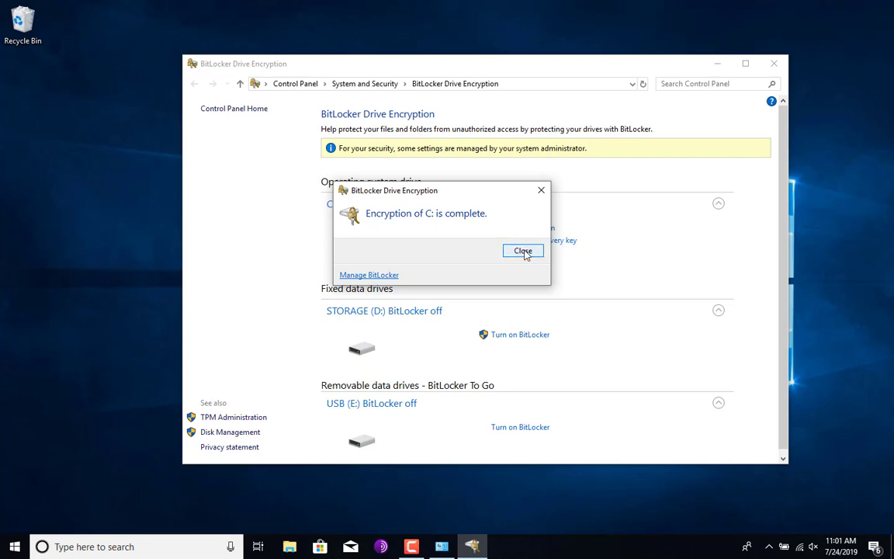
Step: Close the encryption-complete notice and open TPM Administration from the See also links
click(523, 251)
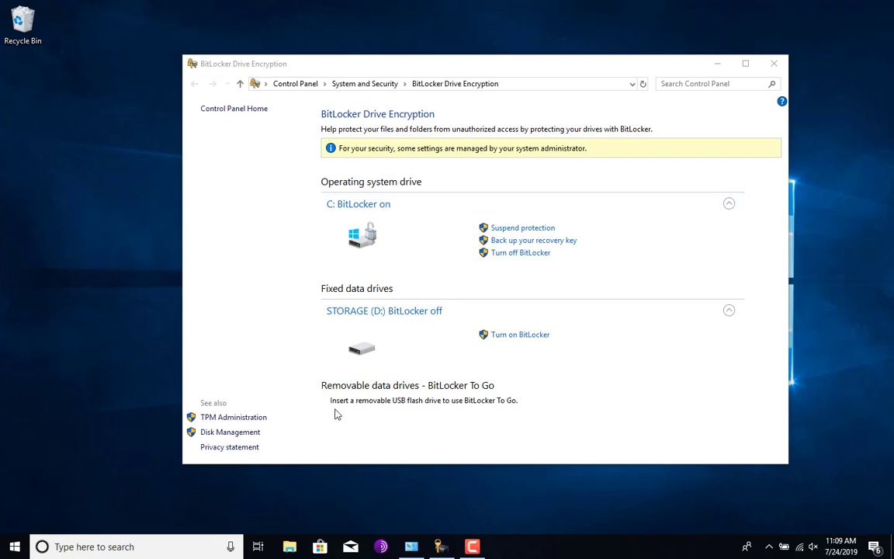
click(257, 420)
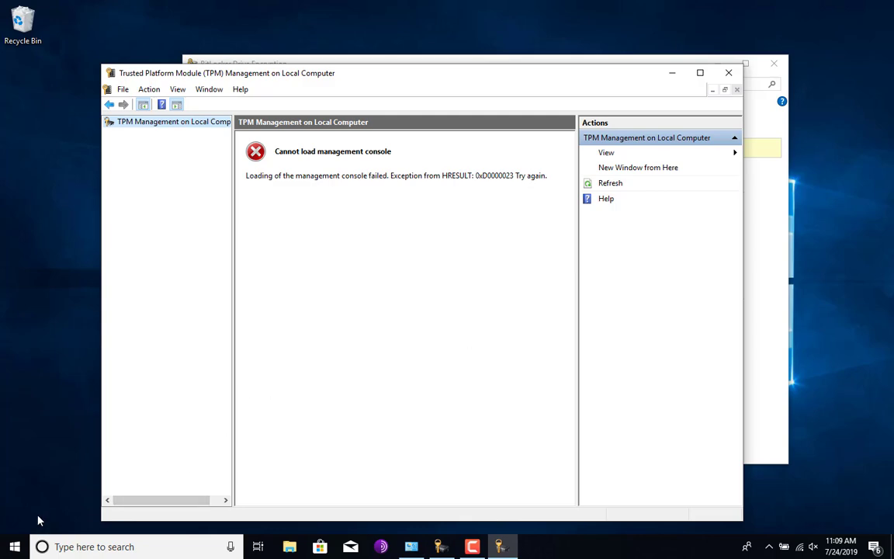
Step: Search for 'device' and open Device Manager
click(54, 545)
text(devic)
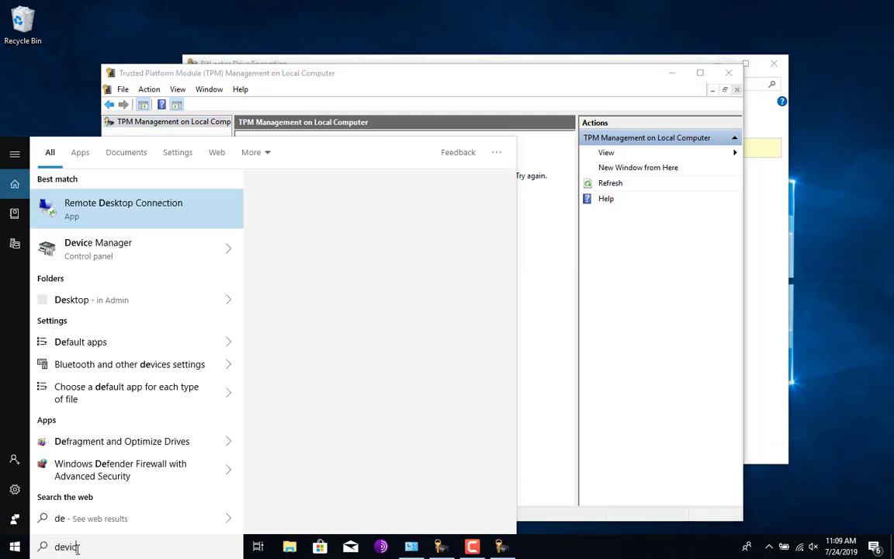
text(e)
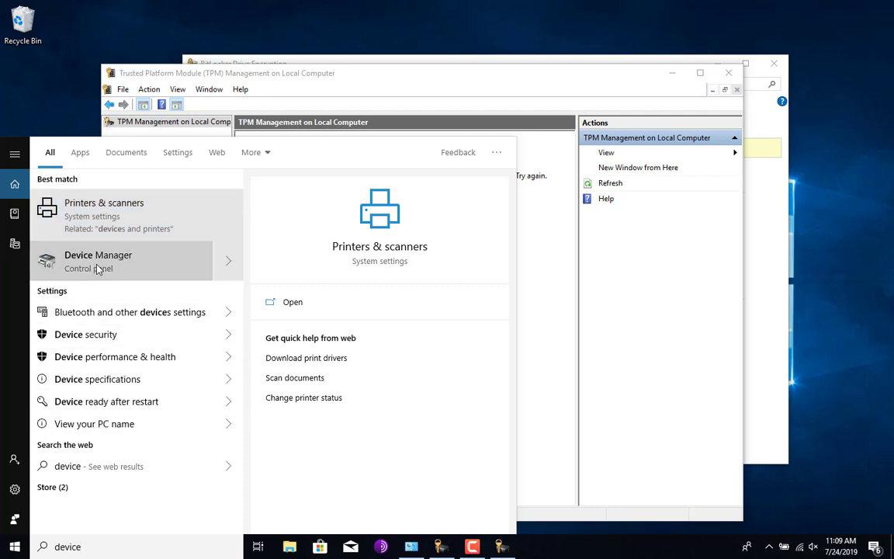
click(98, 262)
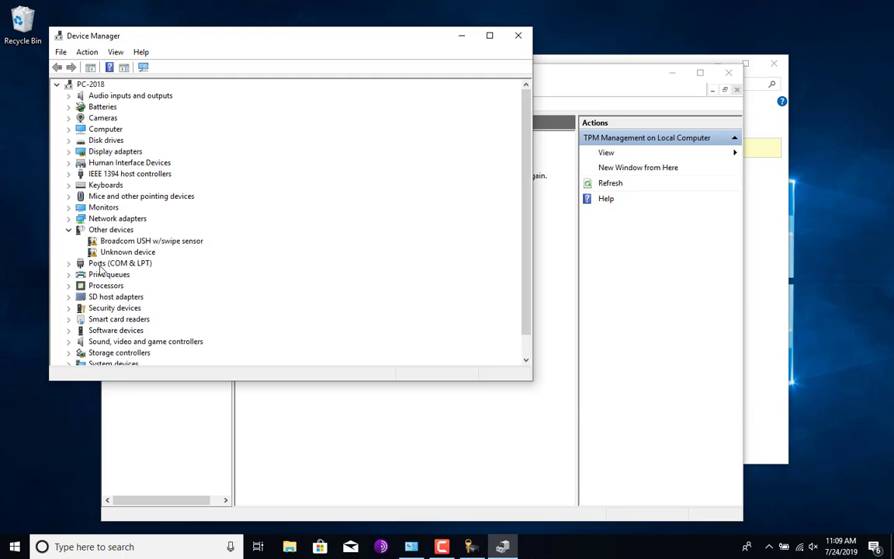
Step: Expand Security devices to find Trusted Platform Module 1.2, then close Device Manager and the TPM console
click(69, 229)
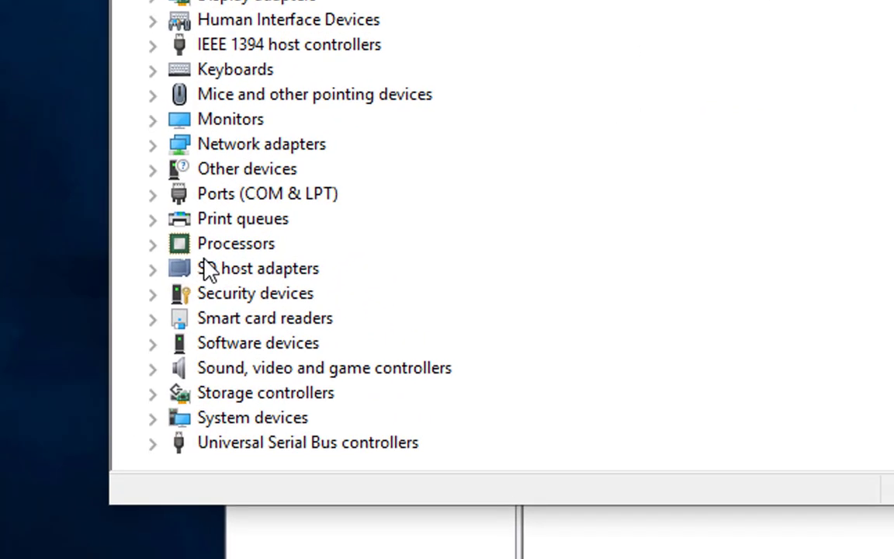
click(153, 293)
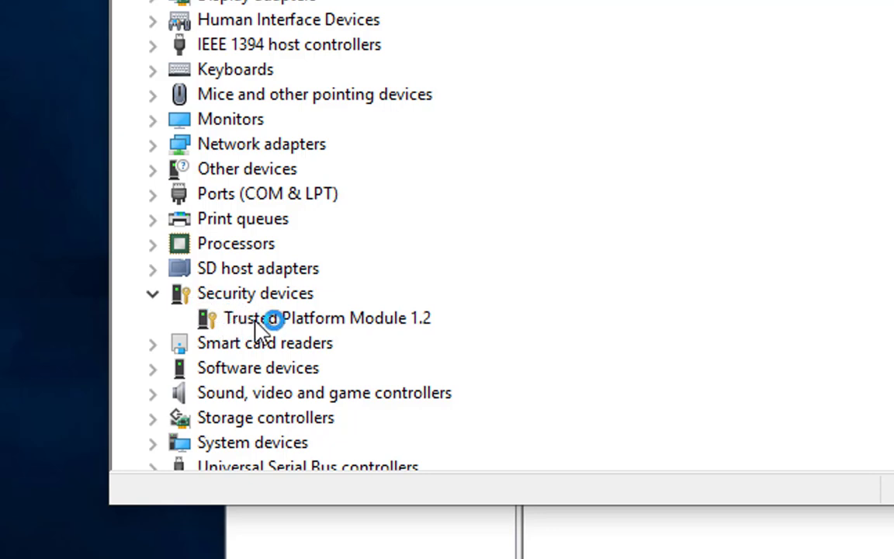
click(295, 321)
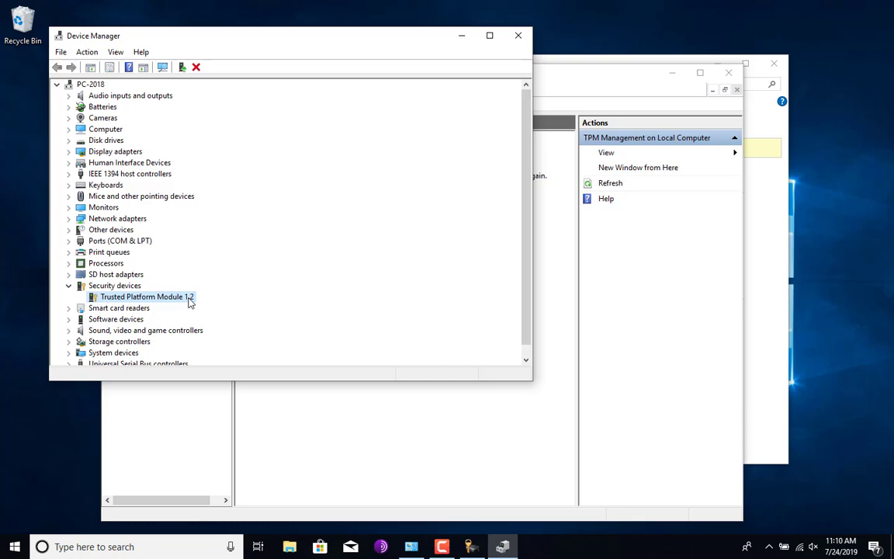
click(518, 35)
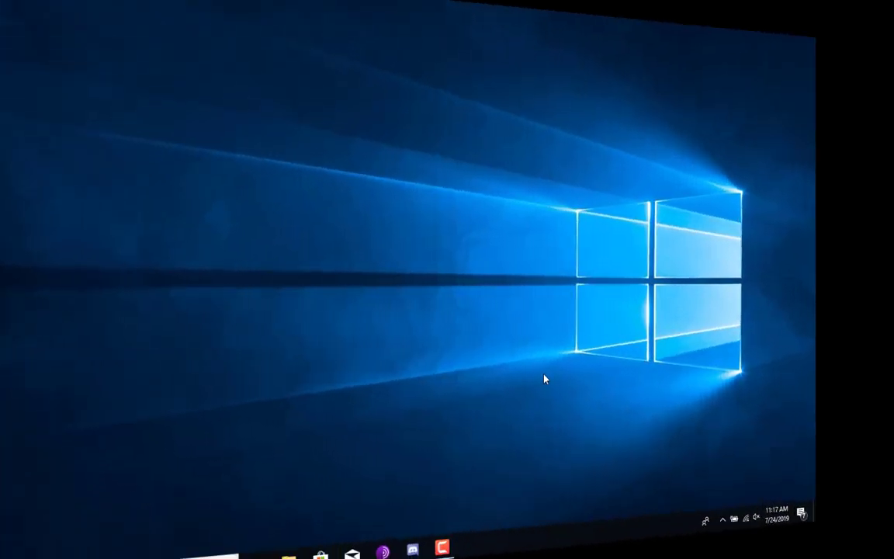
Step: Launch gpedit.msc, decline the Malwarebytes update prompt, and maximize the Group Policy Editor
key(super+r)
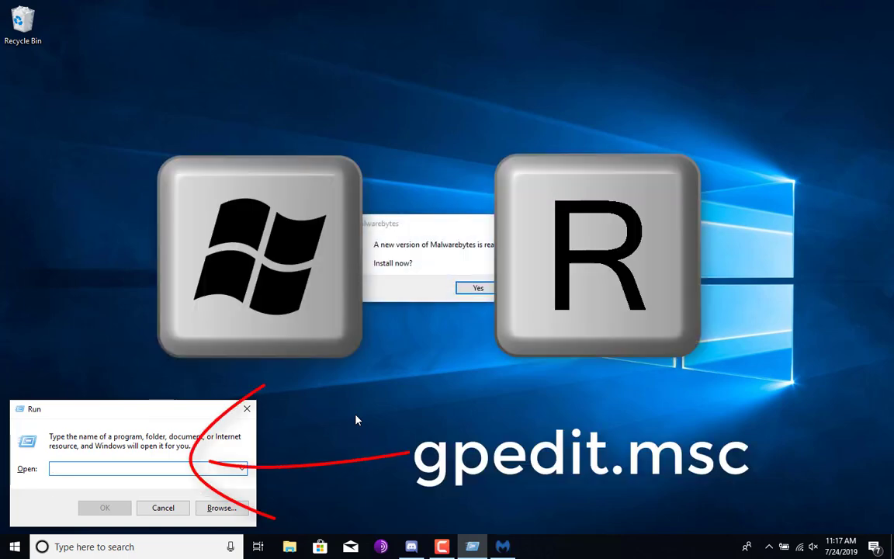
text(gpedit)
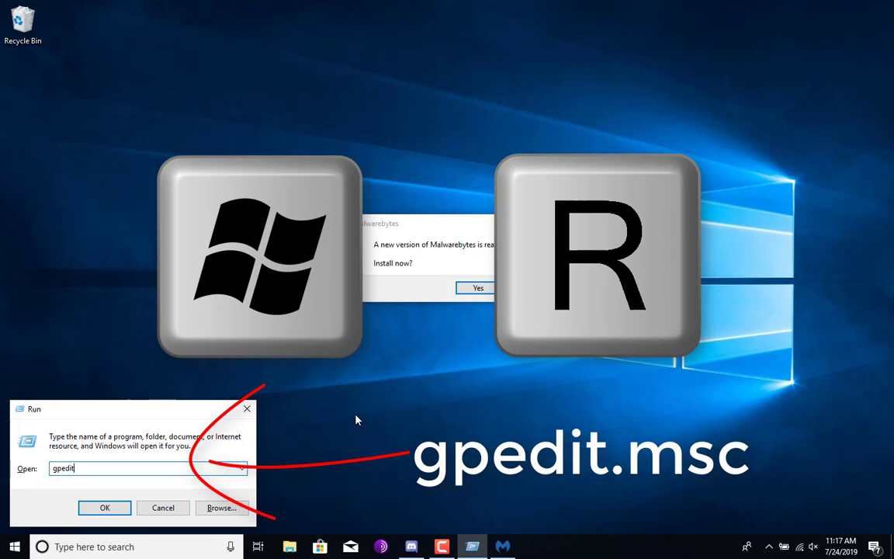
text(.msc)
key(Return)
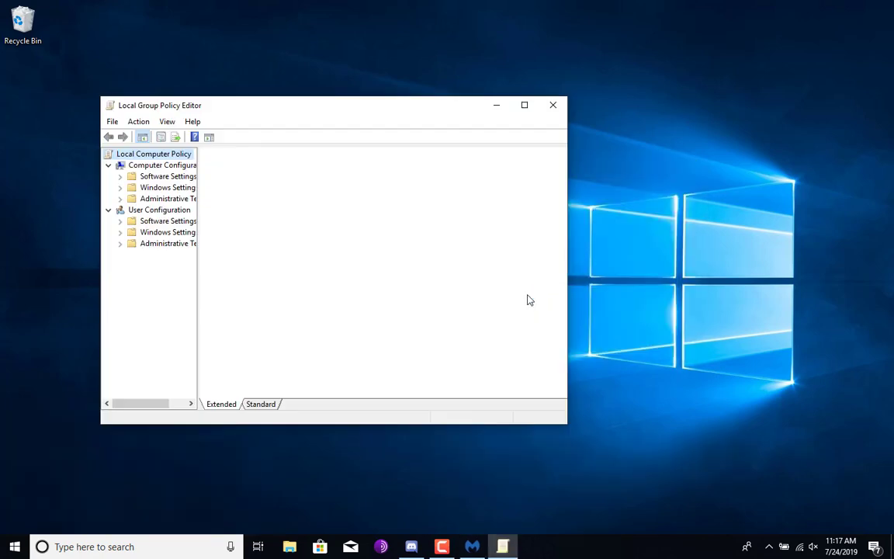
click(473, 545)
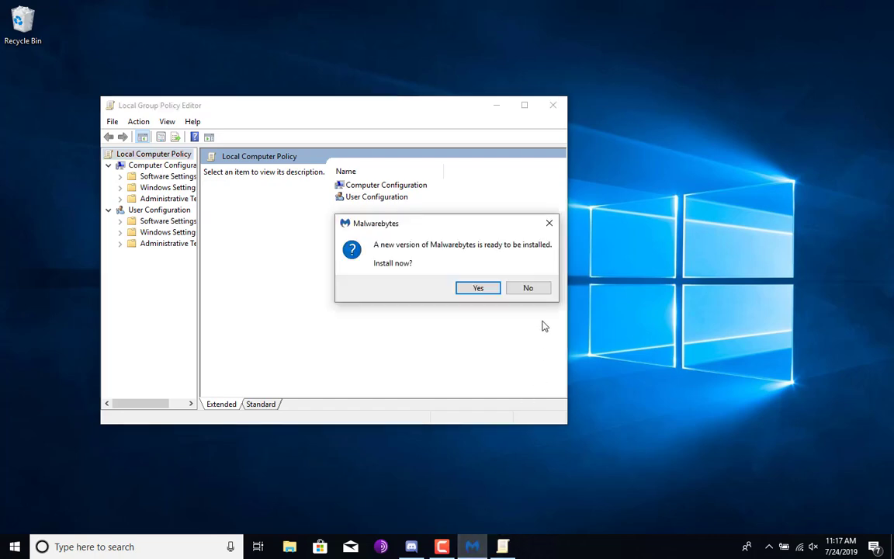
click(538, 291)
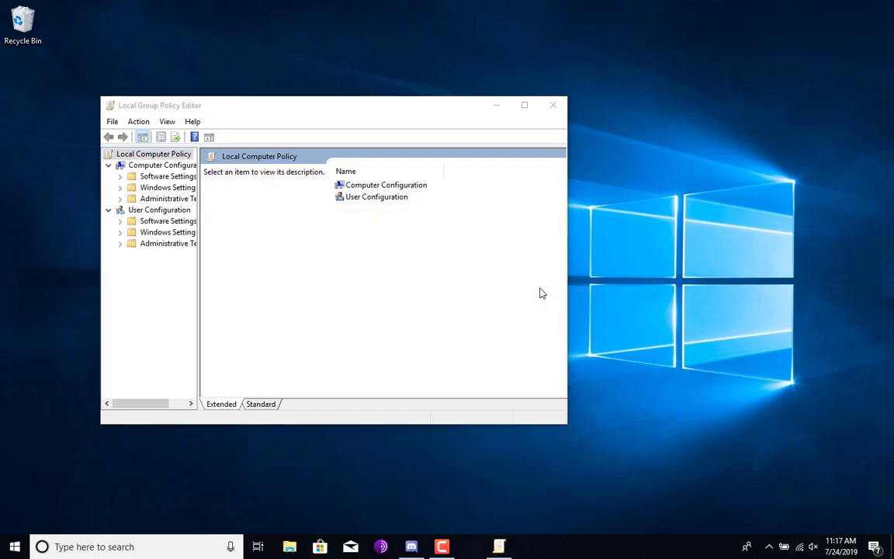
click(524, 105)
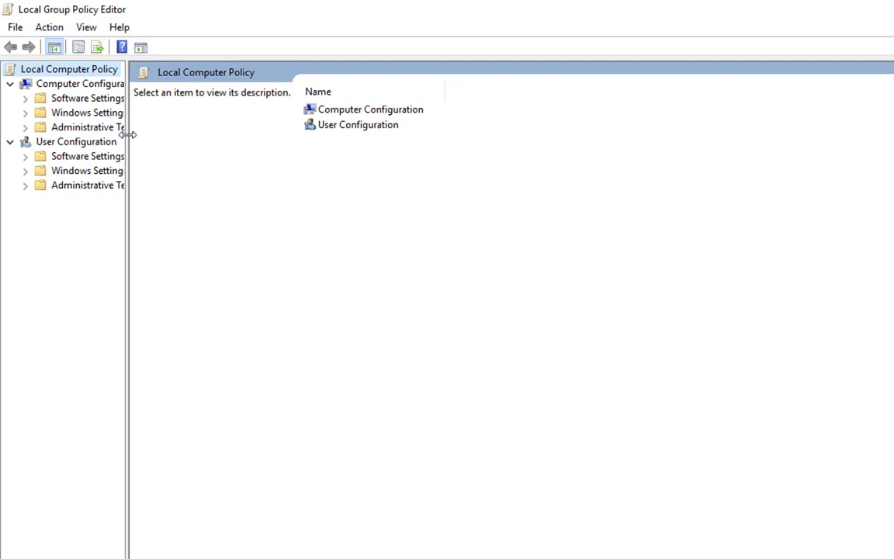
Step: Under Windows Components > BitLocker > Operating System Drives, enable Require additional authentication at startup
drag(127, 134, 257, 136)
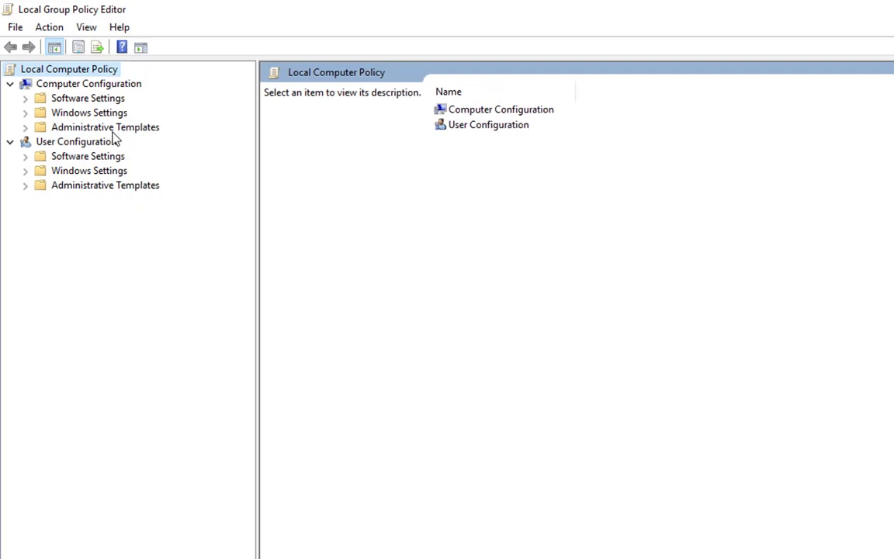
click(26, 127)
click(42, 229)
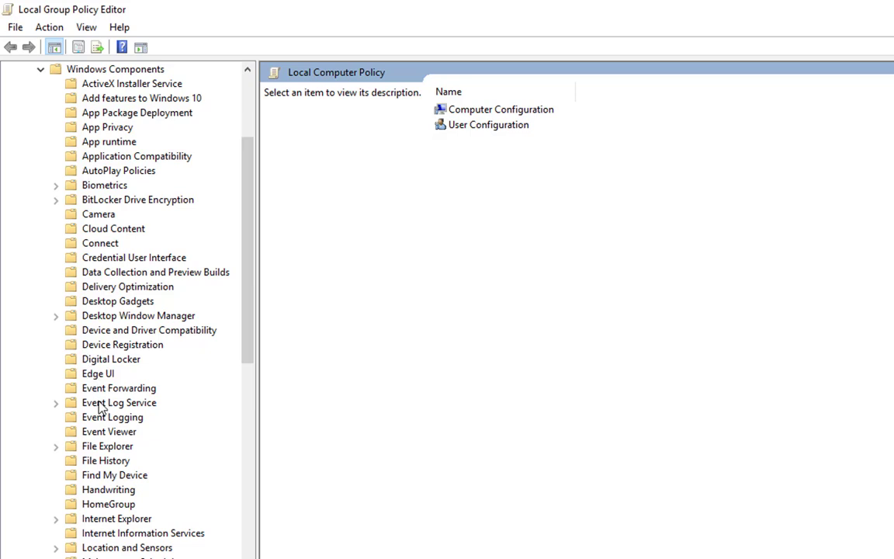
scroll(105, 412, down, 3)
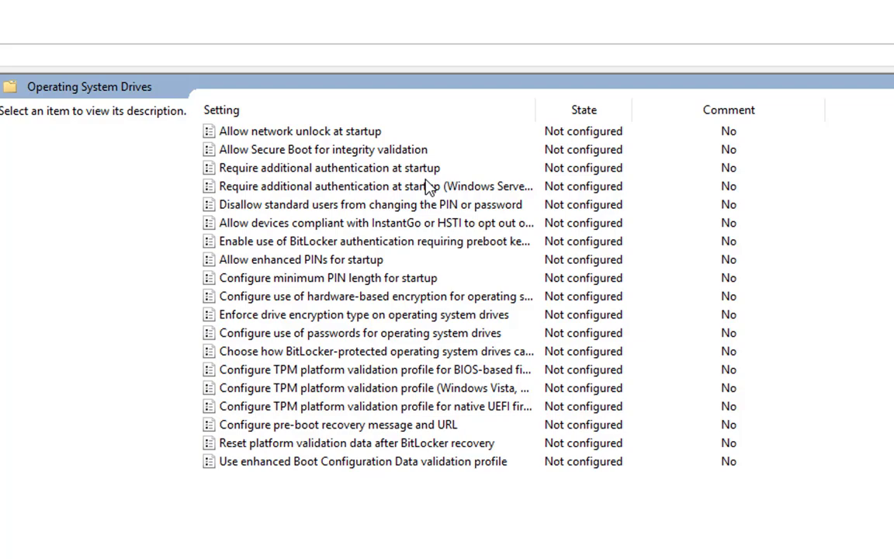
click(417, 170)
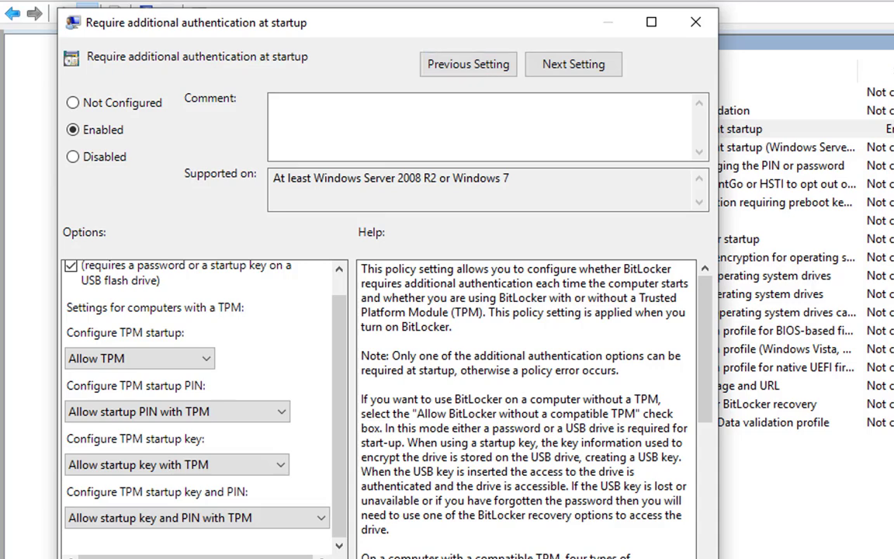
key(Escape)
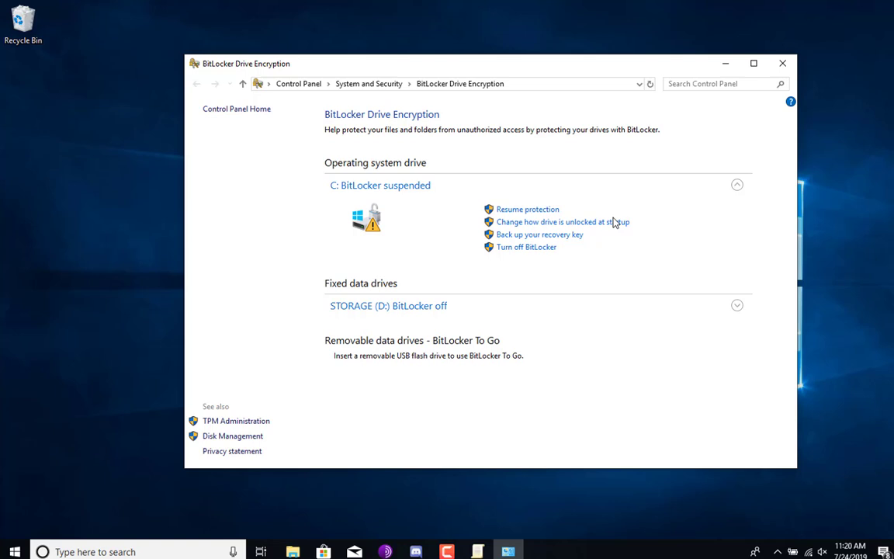
Step: Make C: unlock at startup with a PIN, entering and confirming the new 10-digit PIN
click(608, 222)
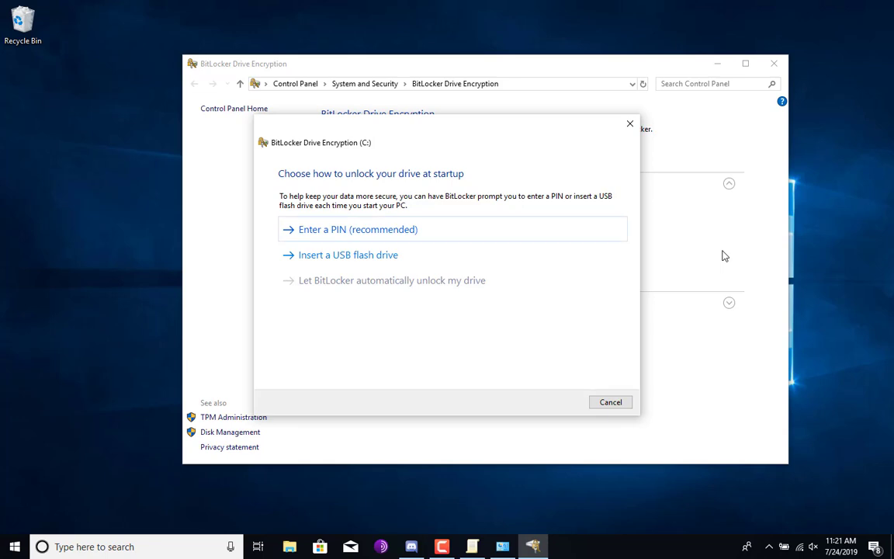
click(430, 233)
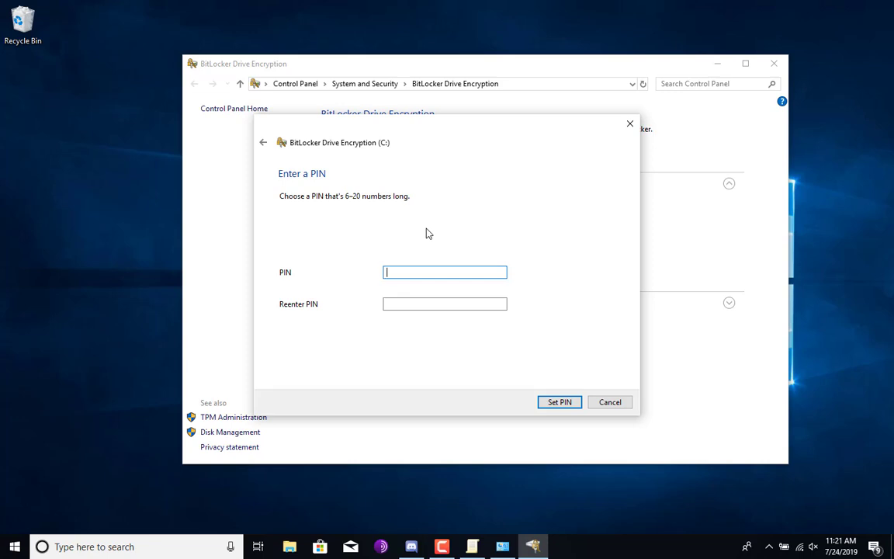
text(123456)
key(BackSpace)
text(67890)
key(Tab)
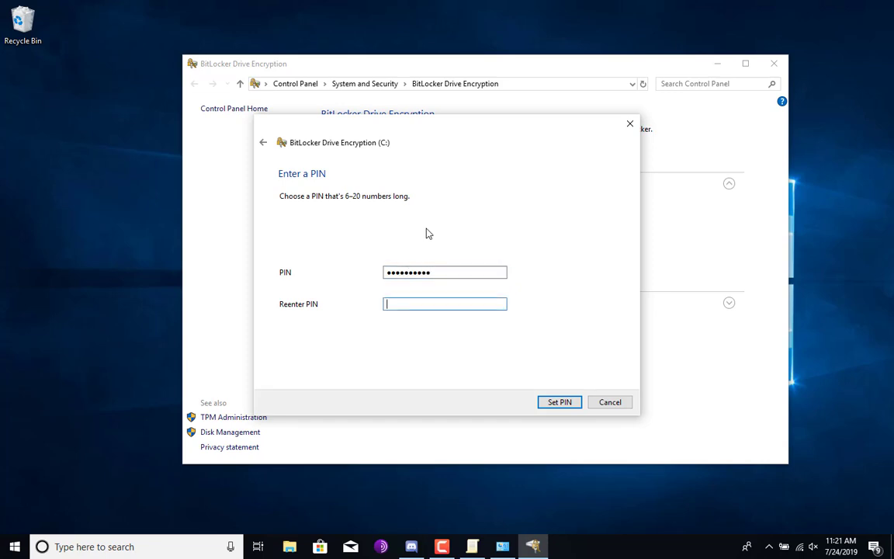
text(1234567890)
click(559, 401)
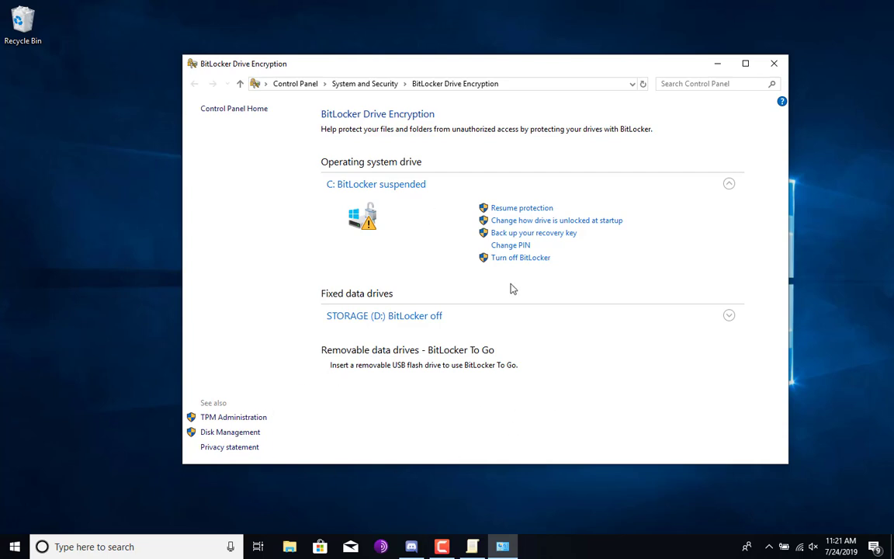
Step: Resume BitLocker protection on drive C: so it shows BitLocker on
click(527, 211)
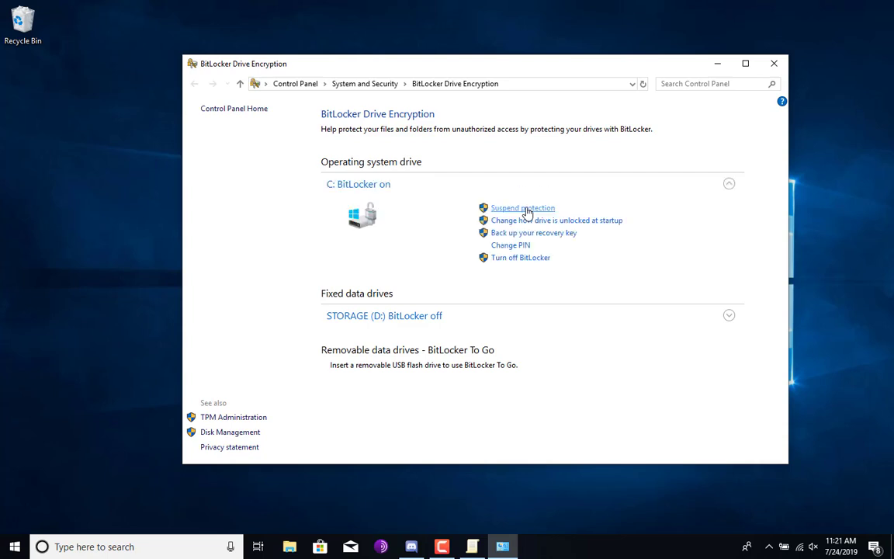